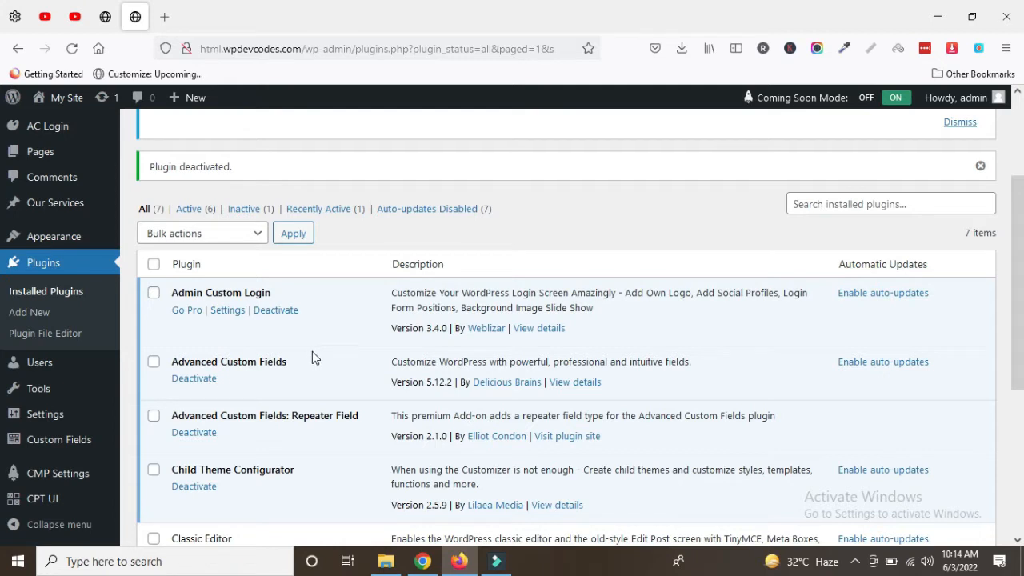
Review the installed plugins, and open the list of all Our Services posts.
{"action": "scroll", "coordinate": [311, 356], "scroll_direction": "down", "scroll_amount": 2}
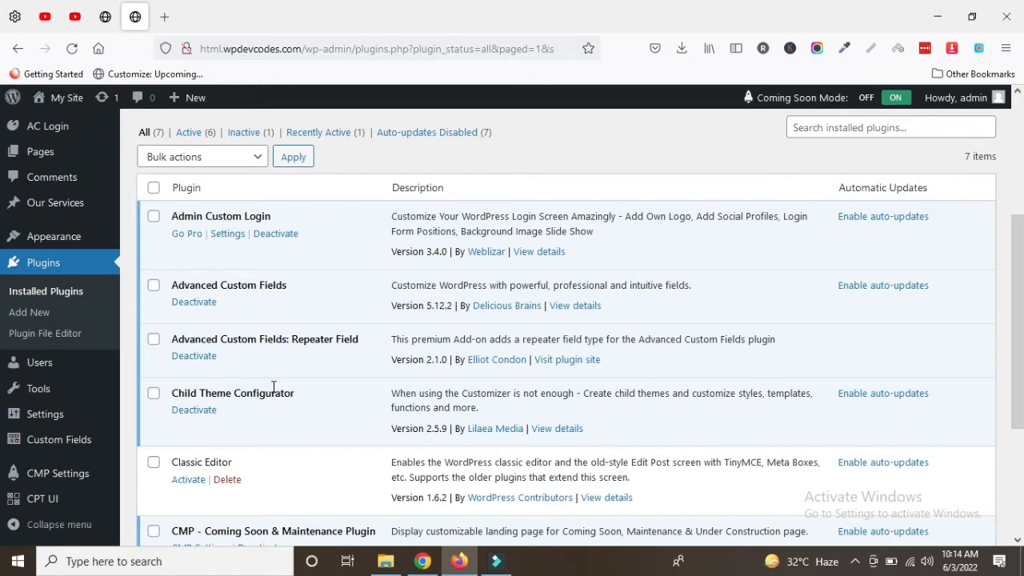
{"action": "mouse_move", "coordinate": [42, 206]}
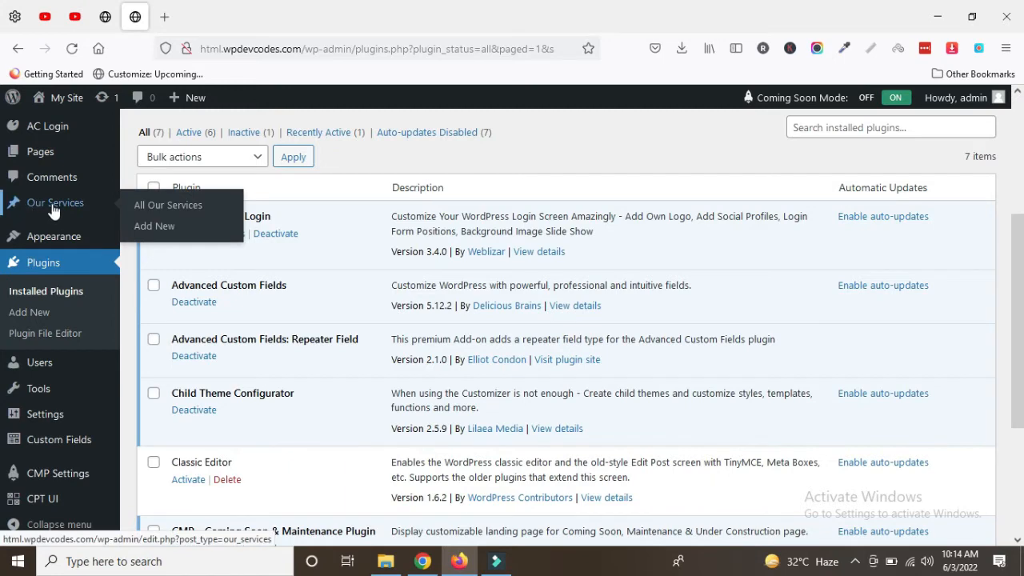
{"action": "left_click", "coordinate": [52, 206]}
{"action": "scroll", "coordinate": [307, 284], "scroll_direction": "down", "scroll_amount": 3}
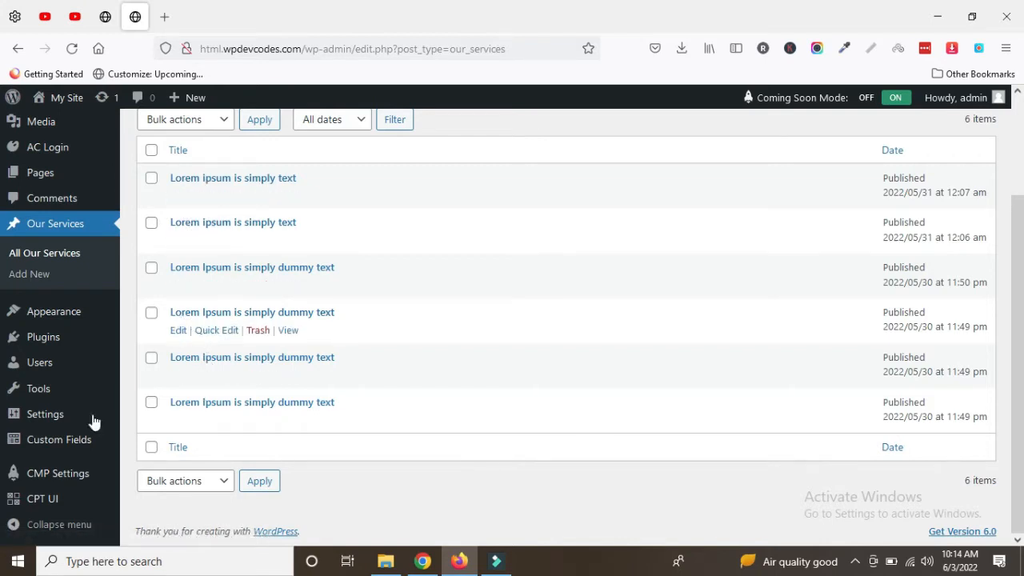
Create a new custom field group titled "Options for Our Services Post Type".
{"action": "mouse_move", "coordinate": [46, 449]}
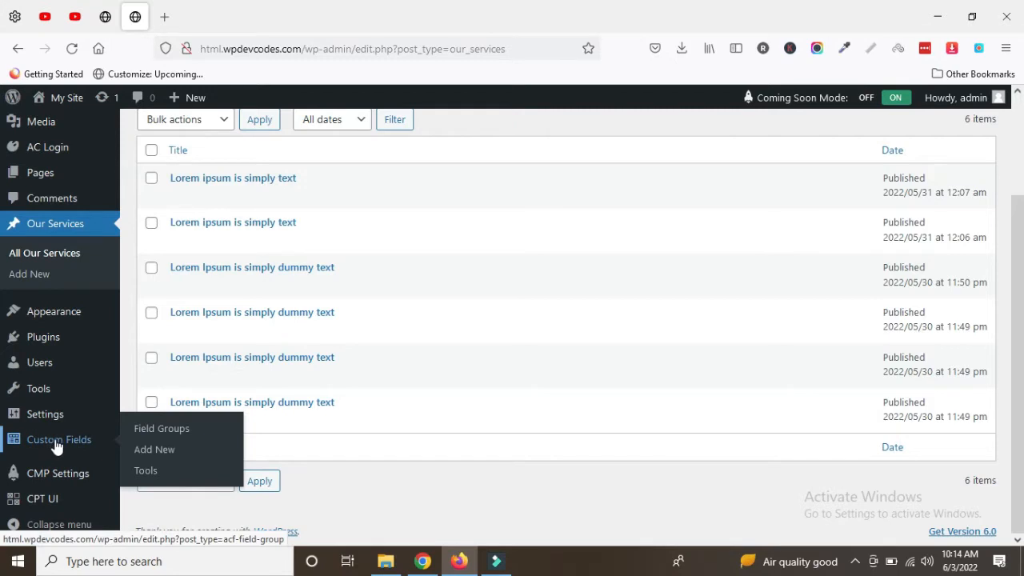
{"action": "left_click", "coordinate": [155, 451]}
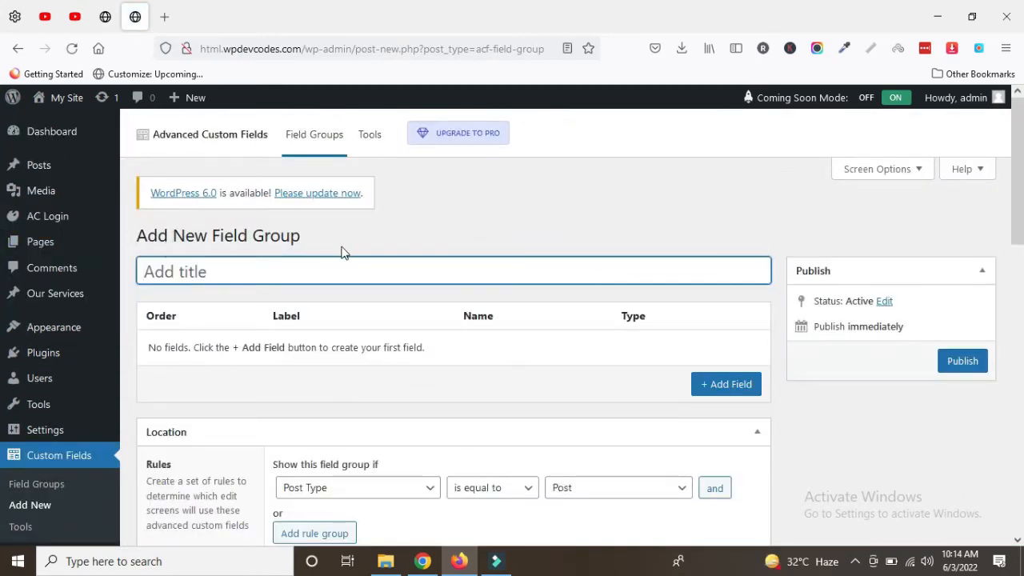
{"action": "left_click", "coordinate": [321, 271]}
{"action": "type", "text": "Option"}
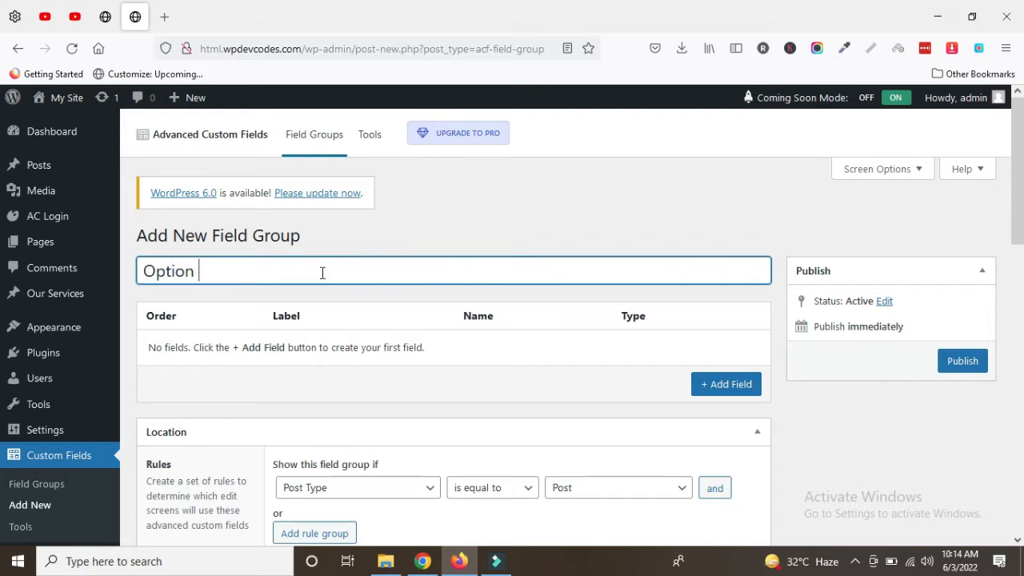
{"action": "type", "text": " s for Our Se"}
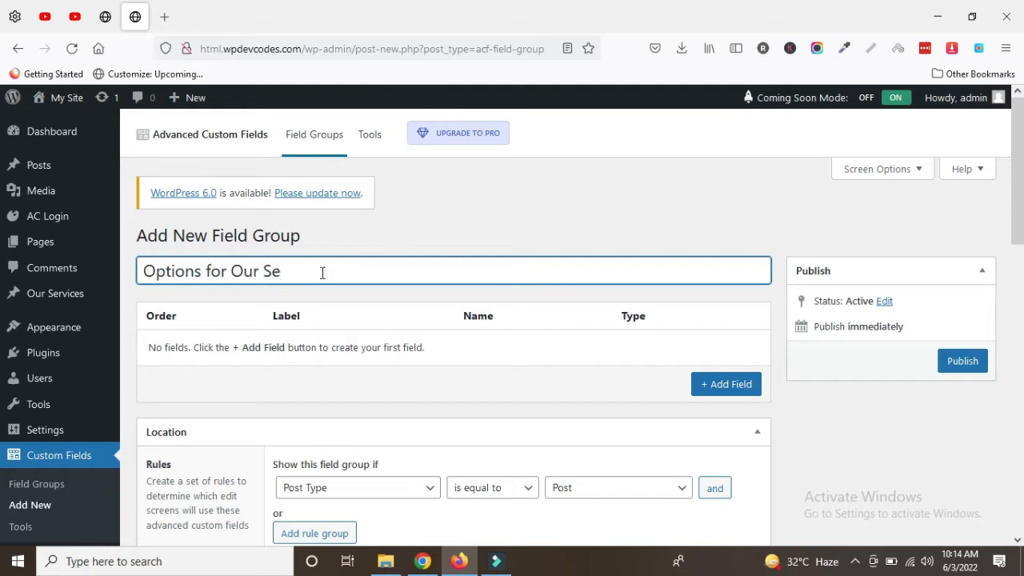
{"action": "type", "text": "rvices Post Type"}
Add a field labelled Contents with the name contents_ct and the field type Wysiwyg Editor, and collapse its settings.
{"action": "left_click", "coordinate": [708, 387]}
{"action": "scroll", "coordinate": [323, 313], "scroll_direction": "down", "scroll_amount": 2}
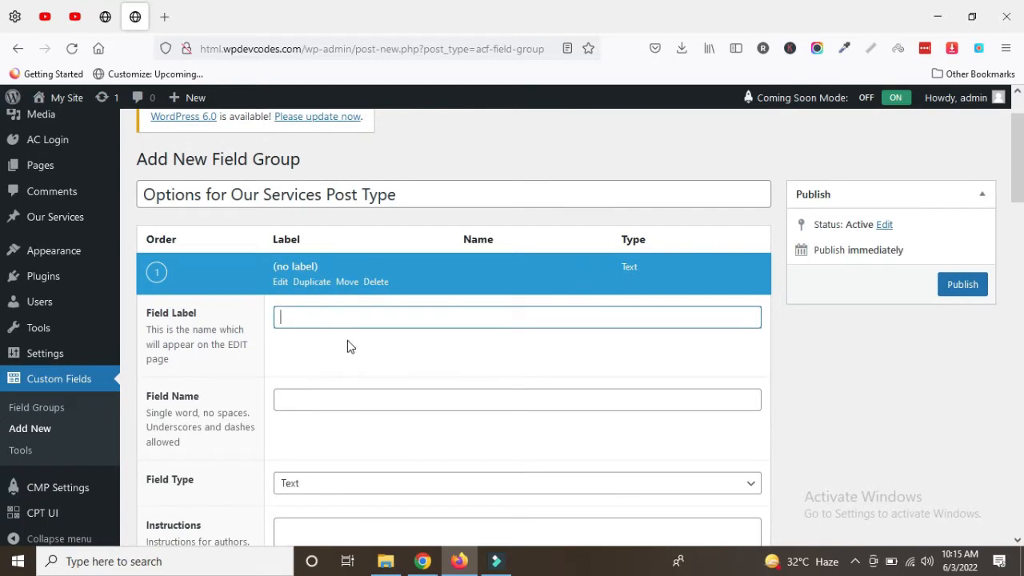
{"action": "type", "text": "Co"}
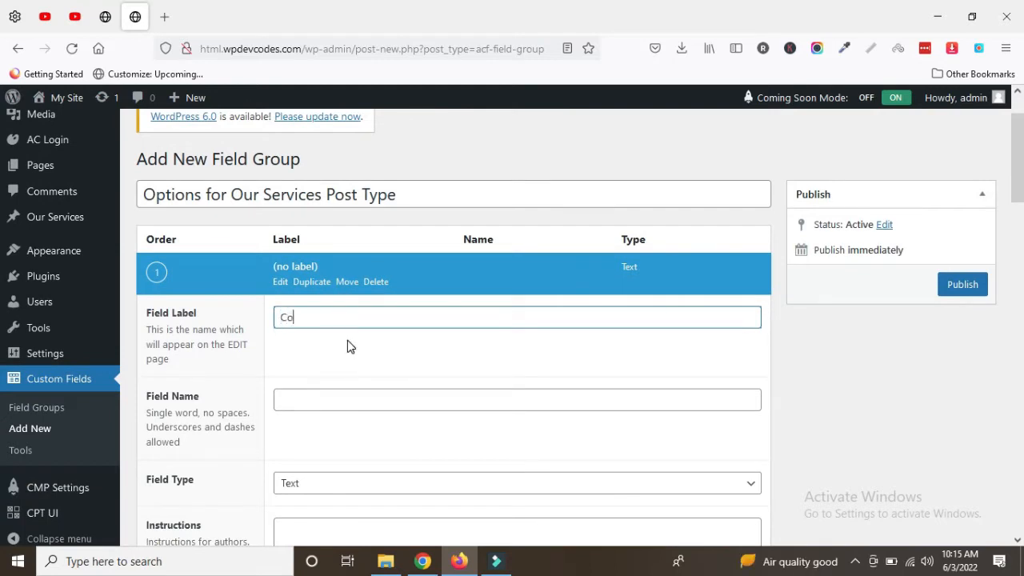
{"action": "type", "text": "ntents"}
{"action": "key", "text": "Tab"}
{"action": "left_click", "coordinate": [387, 392]}
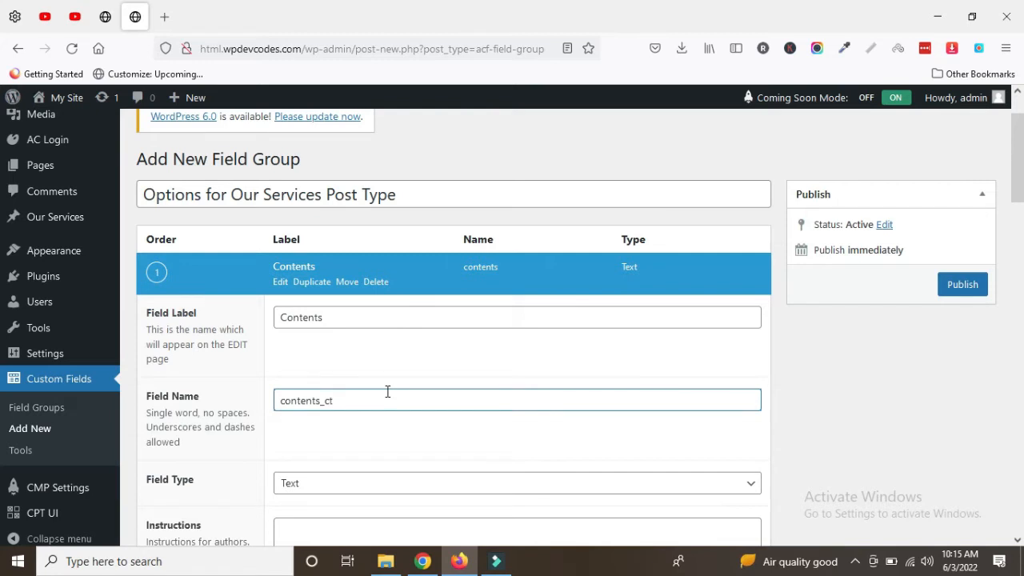
{"action": "left_click", "coordinate": [317, 485]}
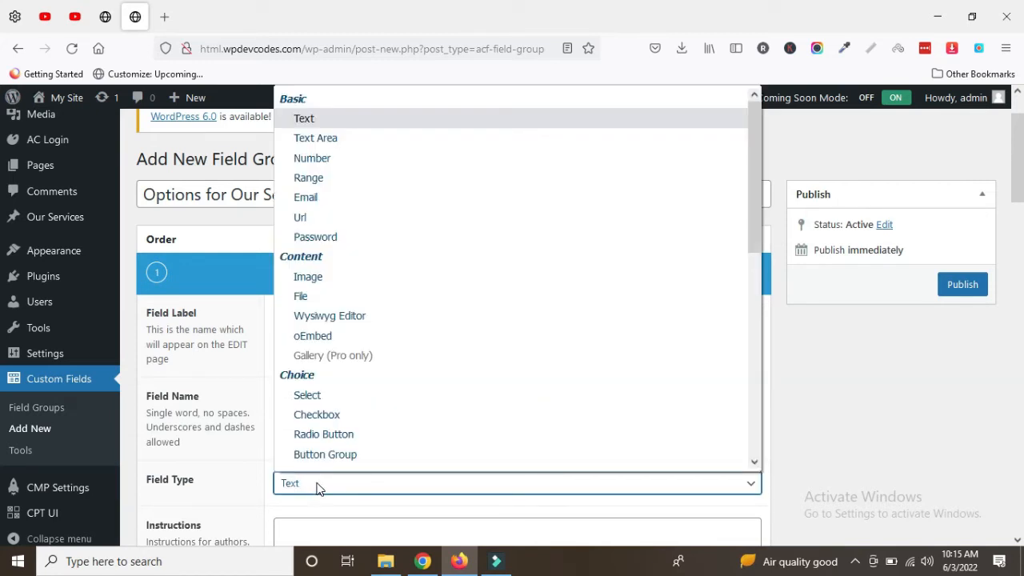
{"action": "left_click", "coordinate": [339, 322]}
{"action": "left_click", "coordinate": [280, 283]}
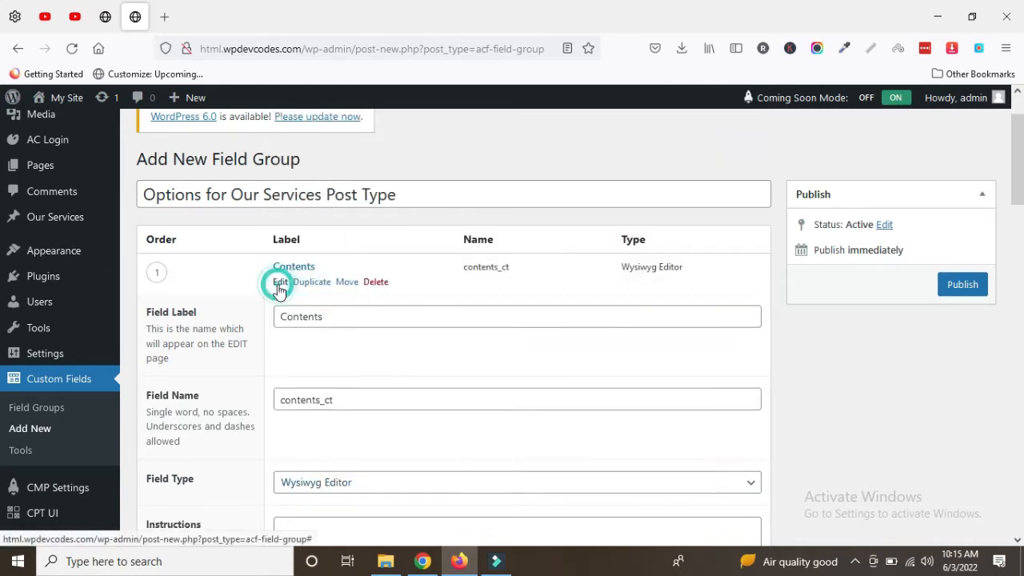
Add a second field labelled Background Image with the name background_image_Ct.
{"action": "left_click", "coordinate": [714, 322]}
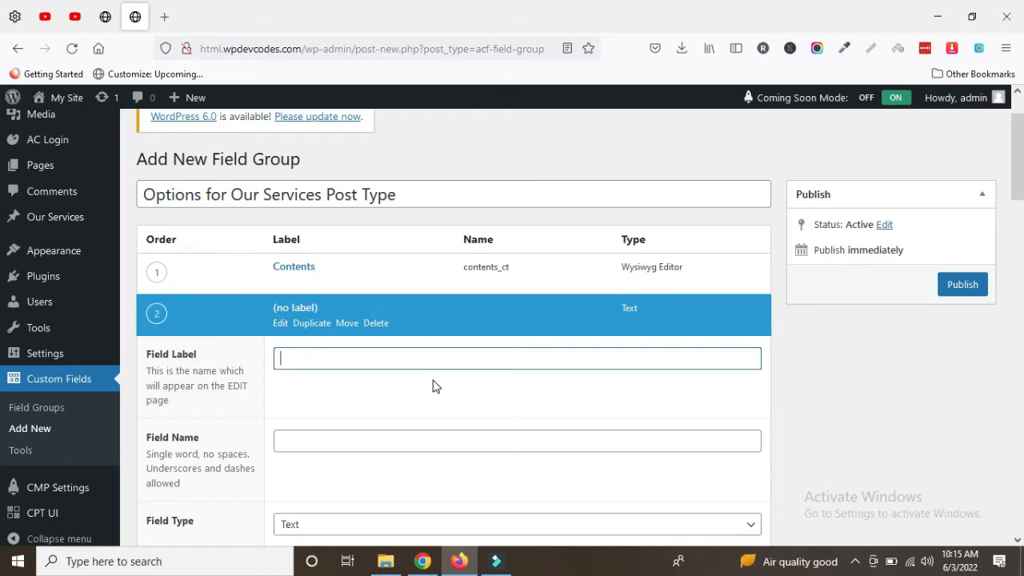
{"action": "type", "text": "Backg"}
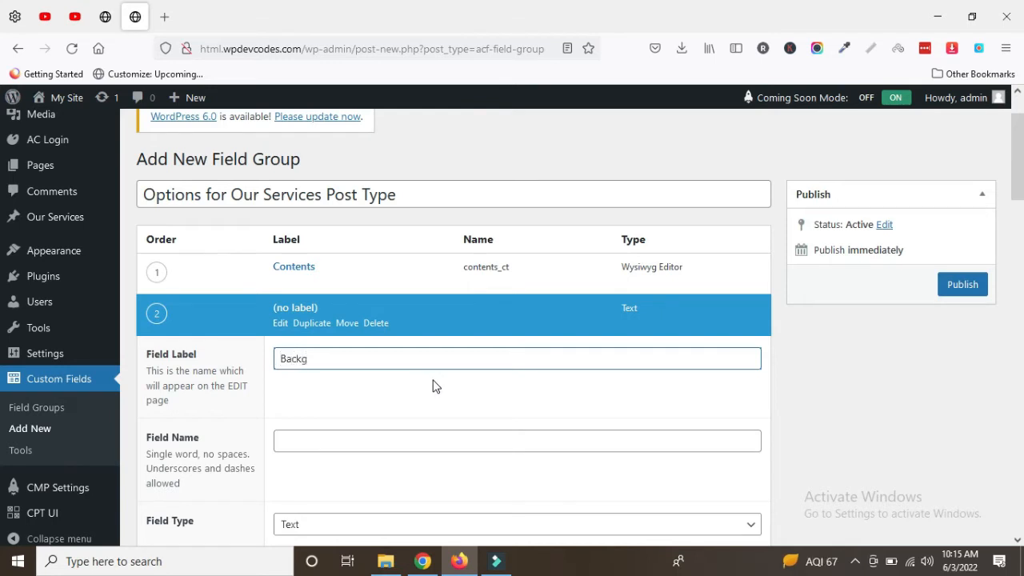
{"action": "type", "text": "round Image"}
{"action": "left_click", "coordinate": [331, 439]}
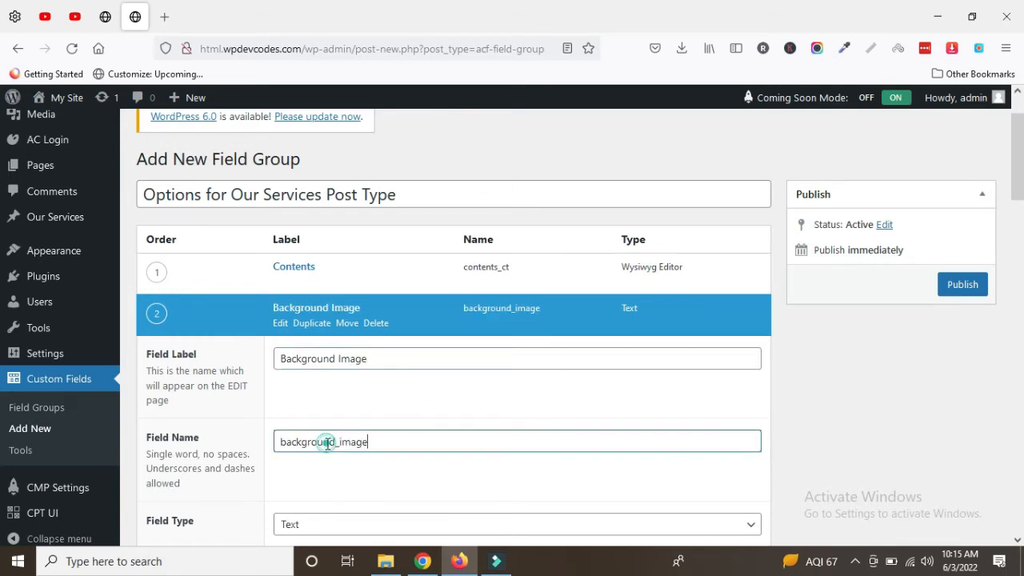
{"action": "type", "text": "_Ct"}
Set the Background Image field's type to Image with return format Image URL, and collapse its settings.
{"action": "scroll", "coordinate": [410, 433], "scroll_direction": "down", "scroll_amount": 2}
{"action": "left_click", "coordinate": [362, 370]}
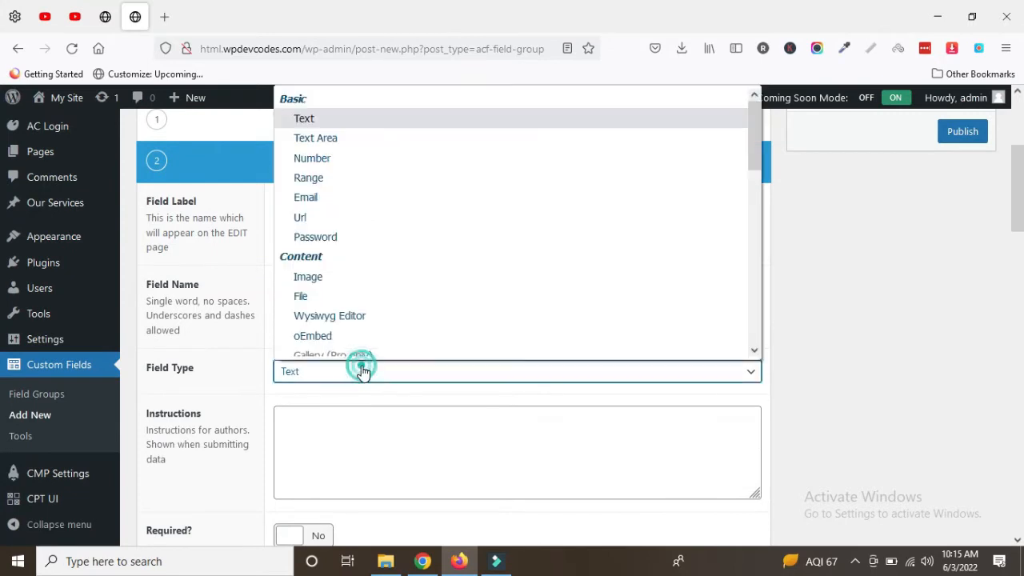
{"action": "left_click", "coordinate": [320, 276]}
{"action": "scroll", "coordinate": [341, 387], "scroll_direction": "down", "scroll_amount": 3}
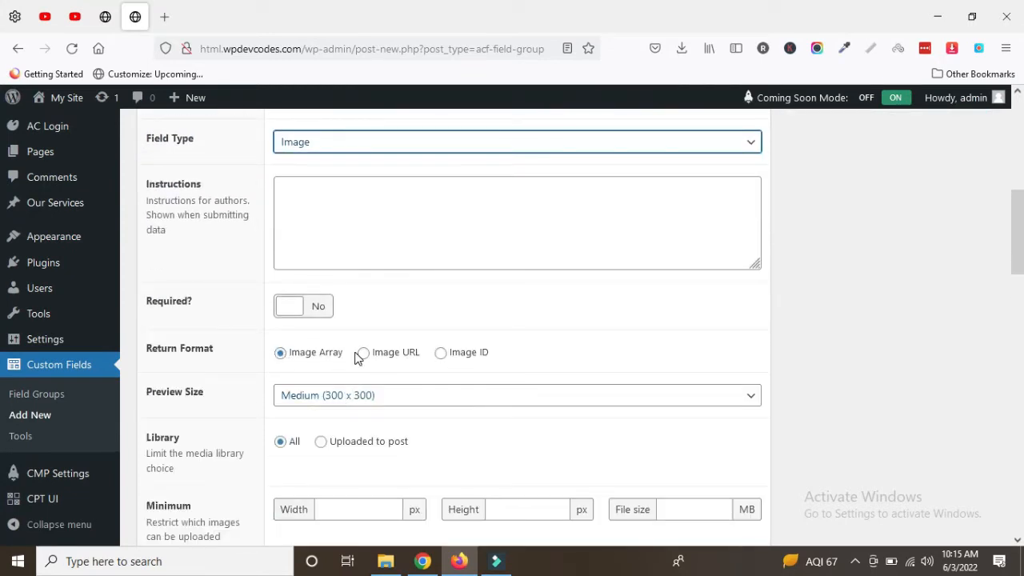
{"action": "left_click", "coordinate": [362, 355]}
{"action": "scroll", "coordinate": [334, 398], "scroll_direction": "up", "scroll_amount": 4}
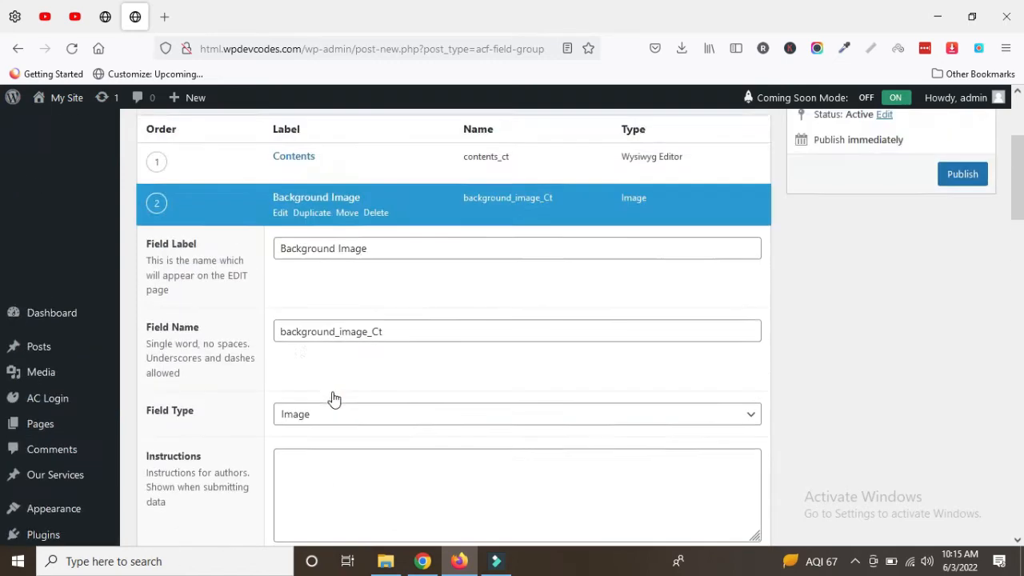
{"action": "left_click", "coordinate": [280, 249]}
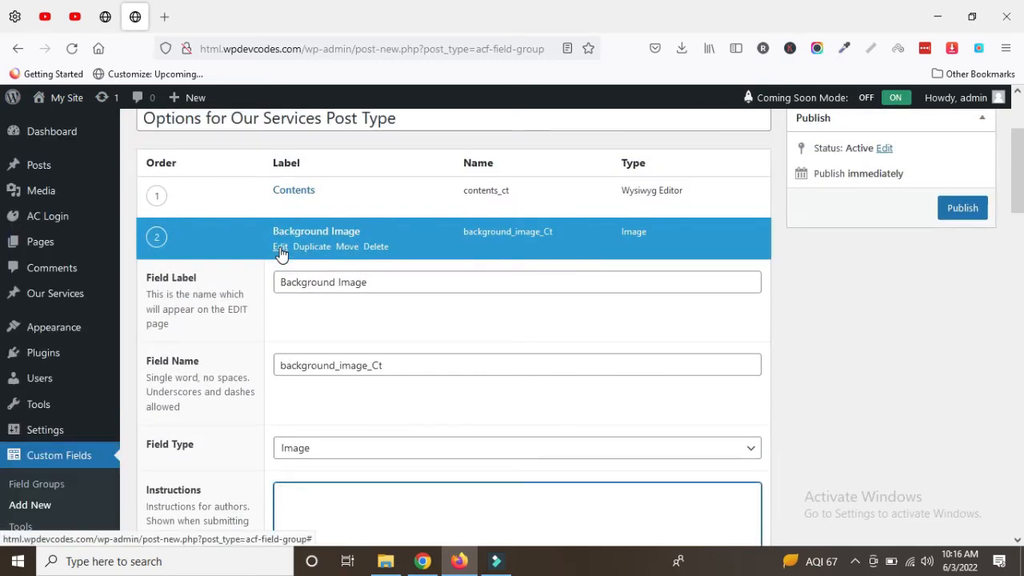
{"action": "left_click", "coordinate": [280, 248]}
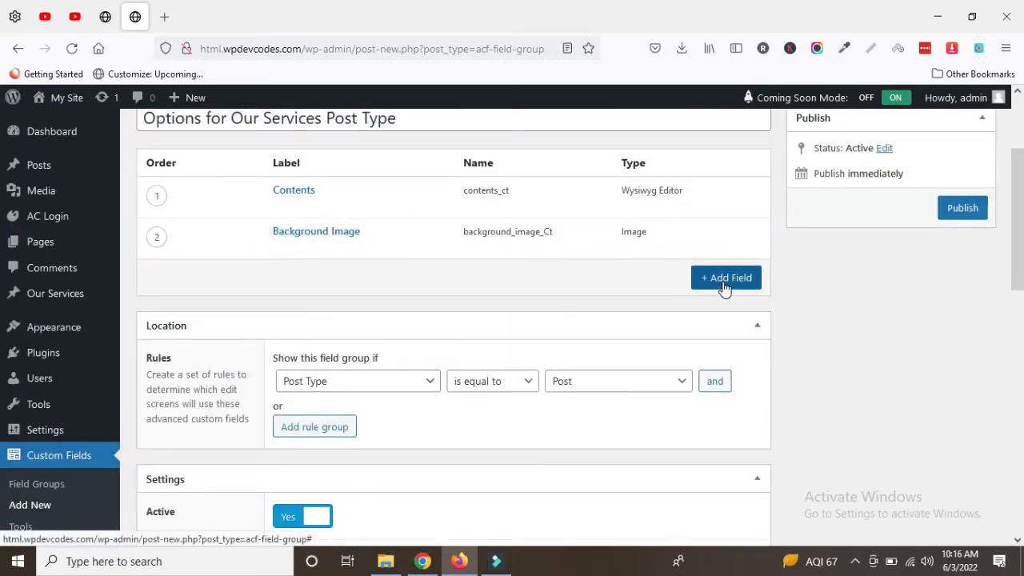
Add a third field labelled Bottom Disclaimer with the name bottom_disclaimer_ct and type Wysiwyg Editor, and collapse its settings.
{"action": "left_click", "coordinate": [725, 280]}
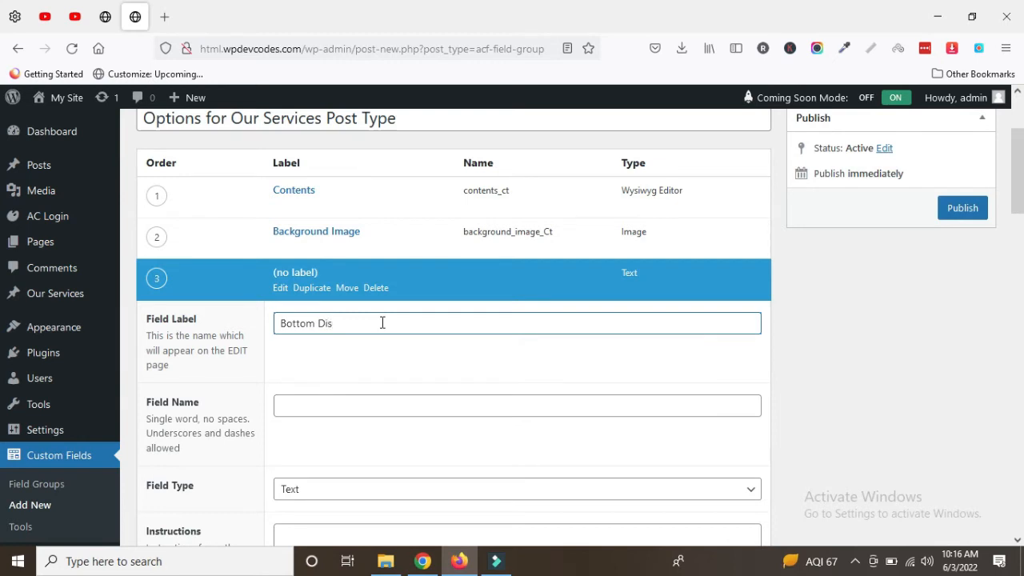
{"action": "type", "text": "claimer"}
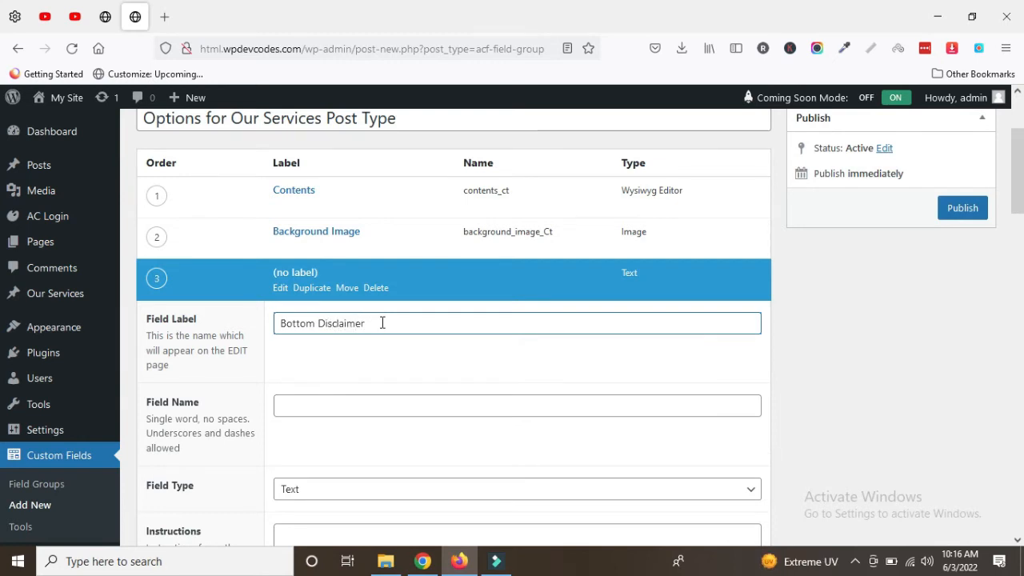
{"action": "left_click", "coordinate": [340, 404]}
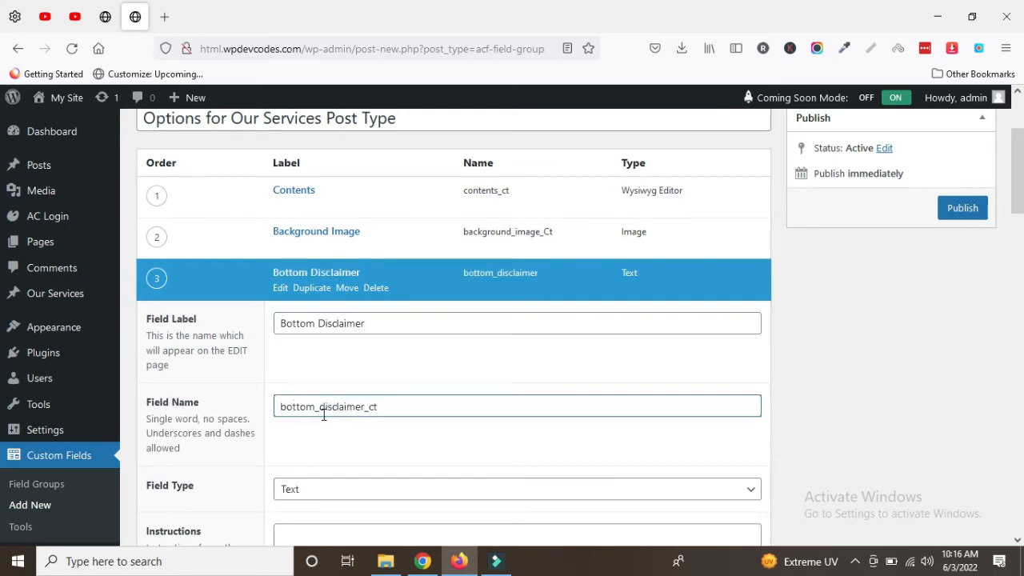
{"action": "scroll", "coordinate": [336, 422], "scroll_direction": "down", "scroll_amount": 2}
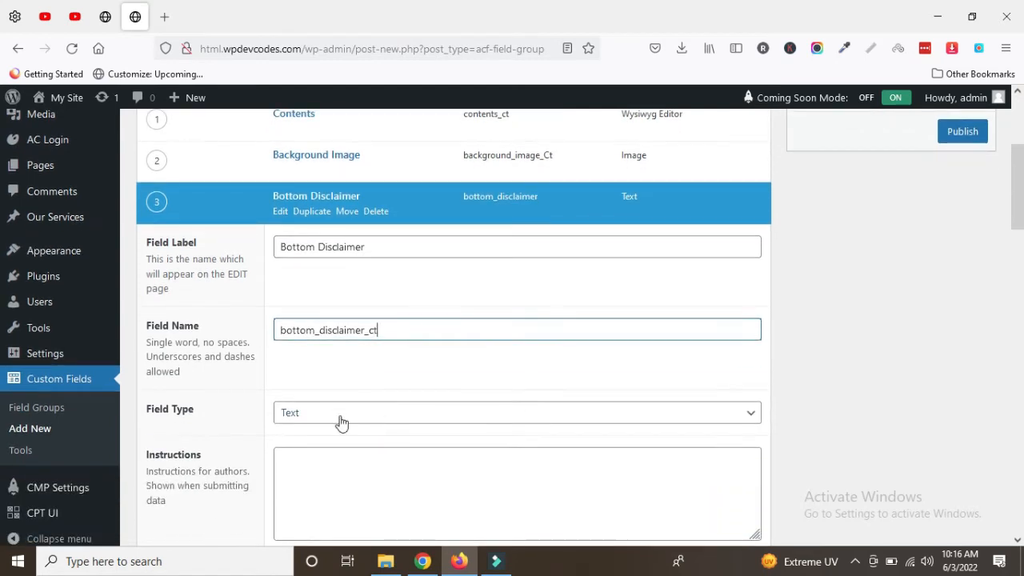
{"action": "left_click", "coordinate": [323, 416]}
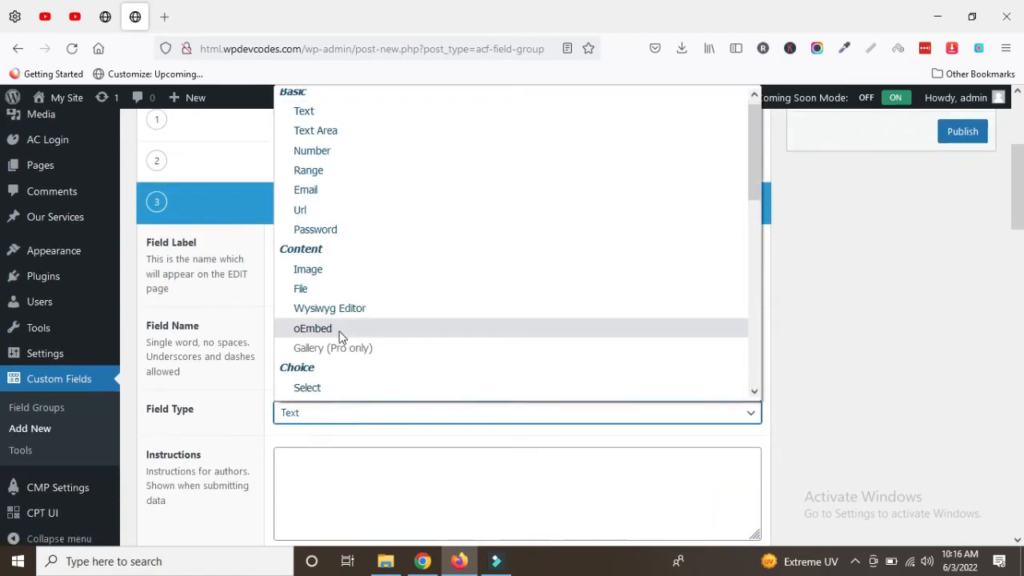
{"action": "left_click", "coordinate": [343, 310]}
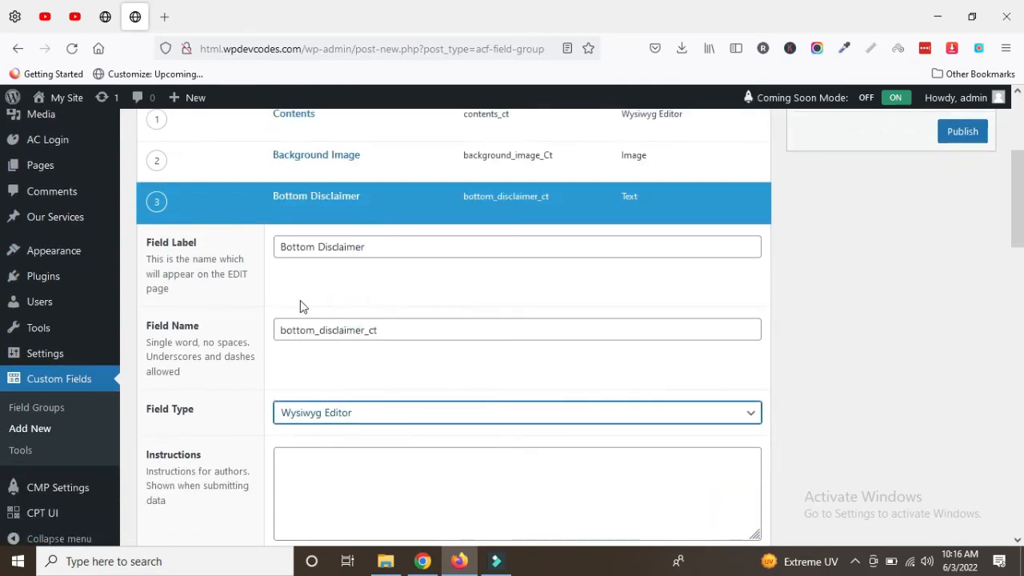
{"action": "left_click", "coordinate": [280, 211]}
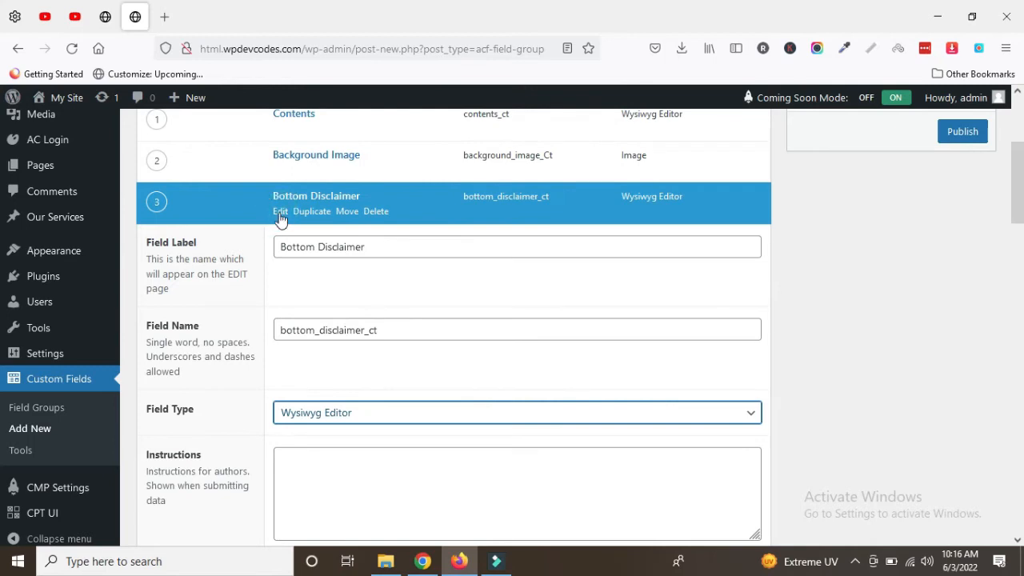
{"action": "scroll", "coordinate": [268, 253], "scroll_direction": "up", "scroll_amount": 4}
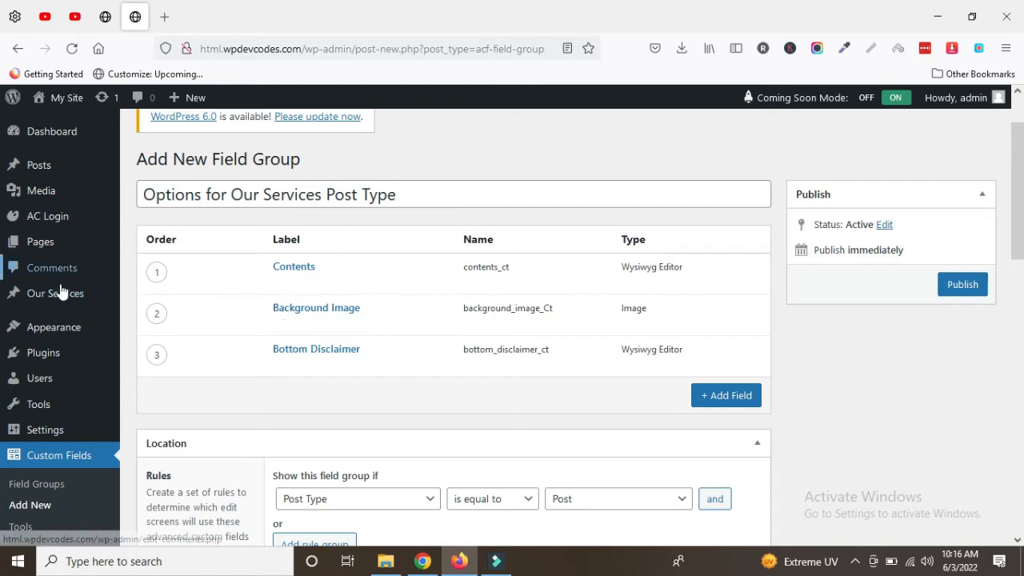
Set the location rule to Post Type is equal to Our Services, and publish the field group.
{"action": "mouse_move", "coordinate": [16, 296]}
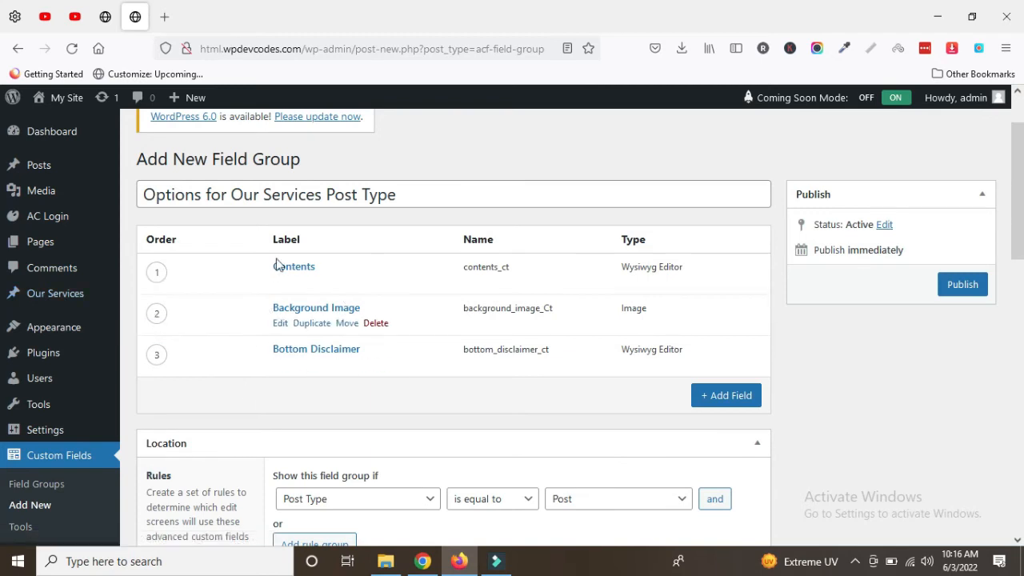
{"action": "scroll", "coordinate": [313, 325], "scroll_direction": "down", "scroll_amount": 3}
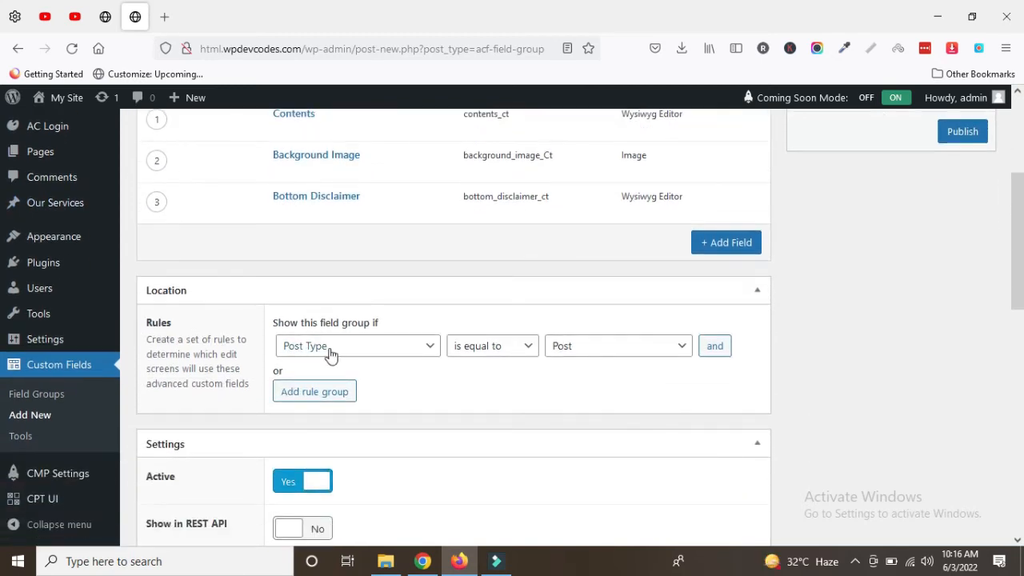
{"action": "left_click", "coordinate": [401, 346]}
{"action": "left_click", "coordinate": [401, 346]}
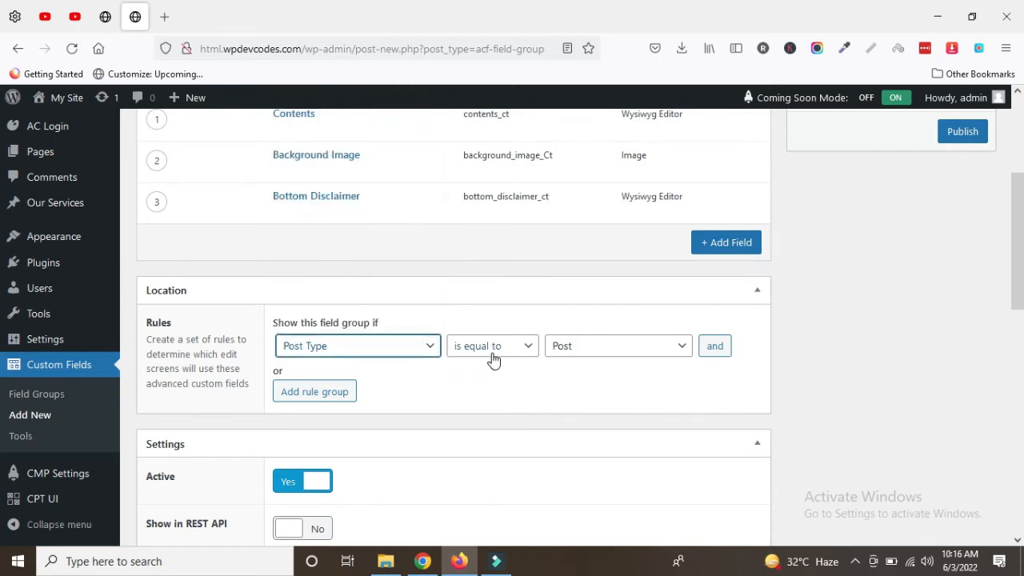
{"action": "left_click", "coordinate": [623, 350]}
{"action": "left_click", "coordinate": [598, 413]}
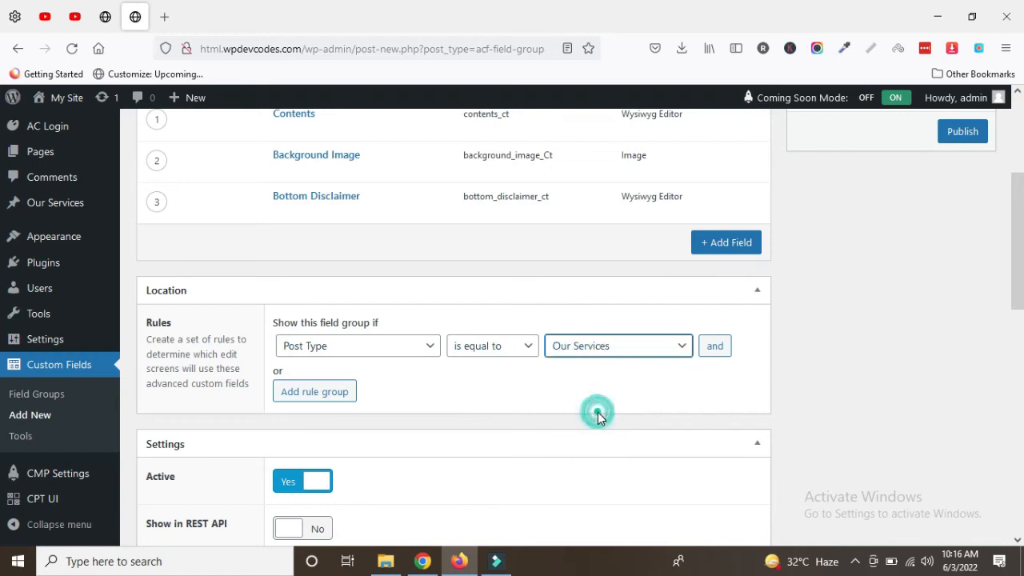
{"action": "scroll", "coordinate": [597, 412], "scroll_direction": "up", "scroll_amount": 3}
{"action": "left_click", "coordinate": [957, 287]}
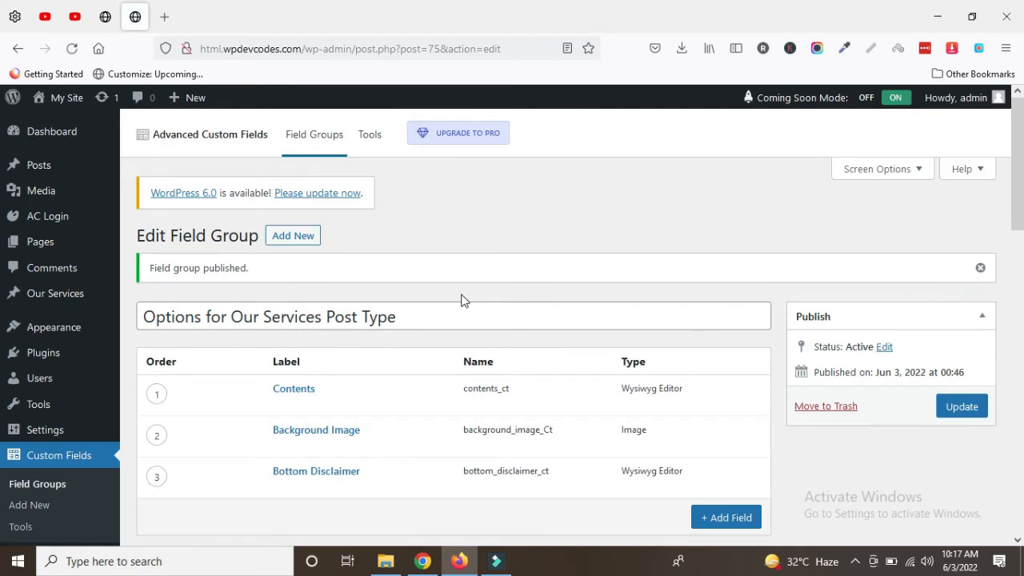
Open the first post in the Our Services list, "Lorem ipsum is simply text", for editing in a new browser tab.
{"action": "left_click", "coordinate": [44, 293]}
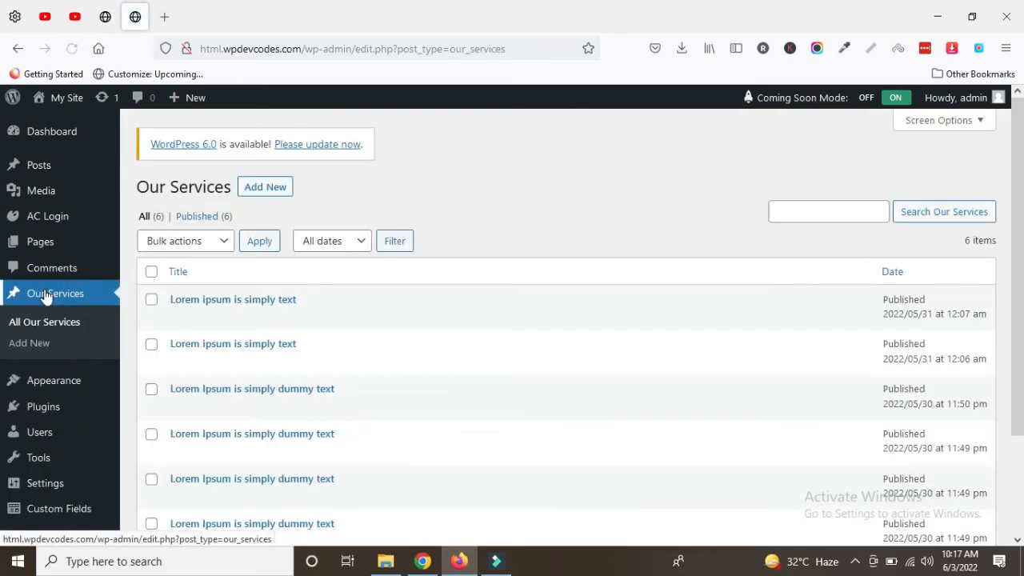
{"action": "scroll", "coordinate": [320, 320], "scroll_direction": "down", "scroll_amount": 2}
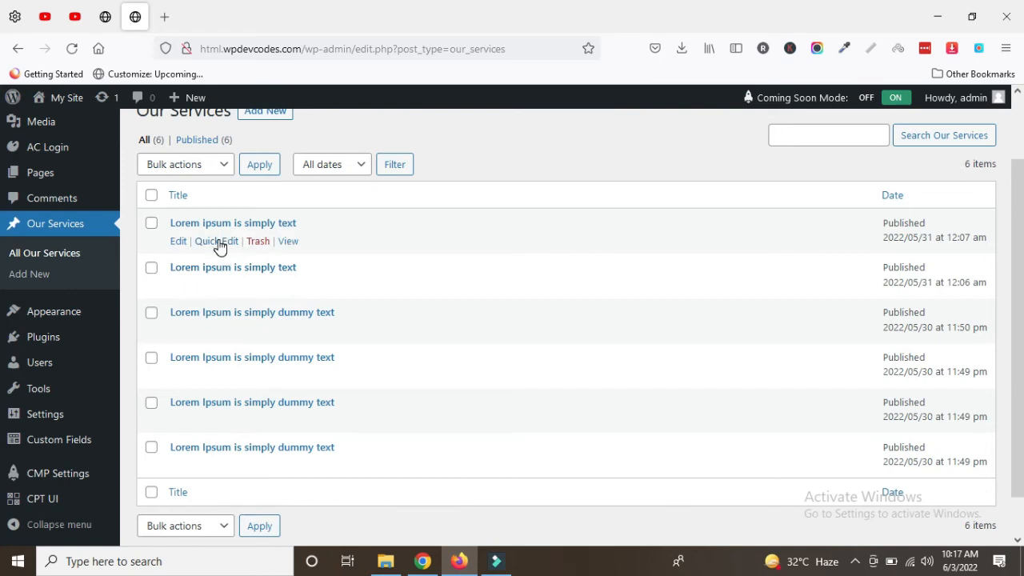
{"action": "right_click", "coordinate": [177, 244]}
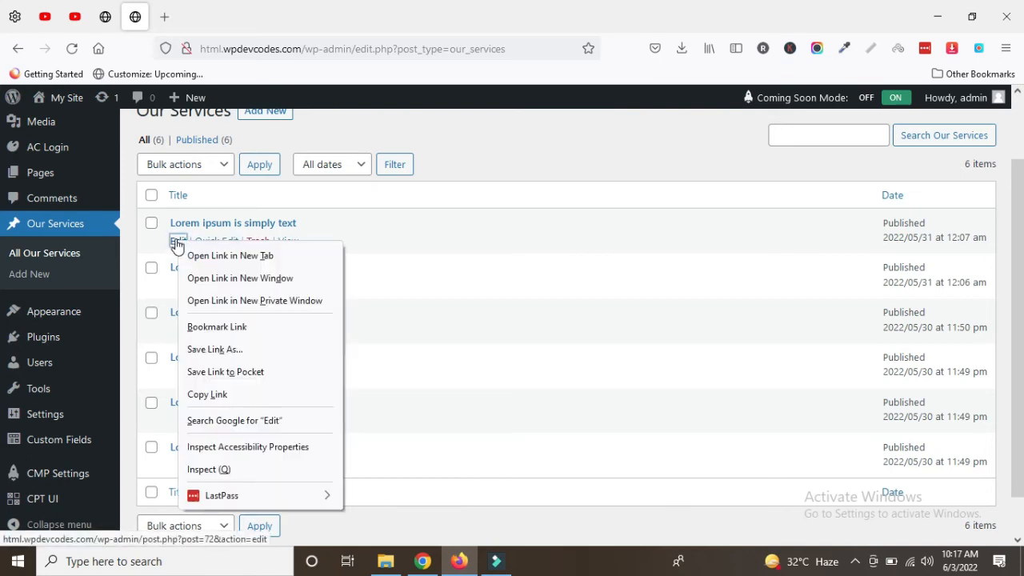
{"action": "left_click", "coordinate": [195, 255]}
{"action": "left_click", "coordinate": [220, 13]}
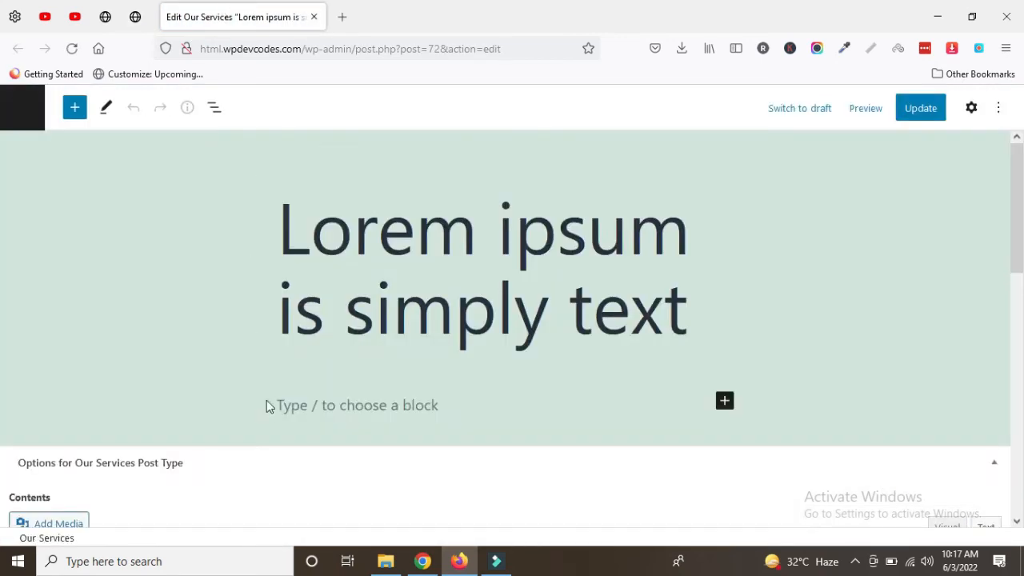
Examine the Contents, Background Image and Bottom Disclaimer fields in the post's Options for Our Services Post Type section.
{"action": "scroll", "coordinate": [269, 424], "scroll_direction": "down", "scroll_amount": 3}
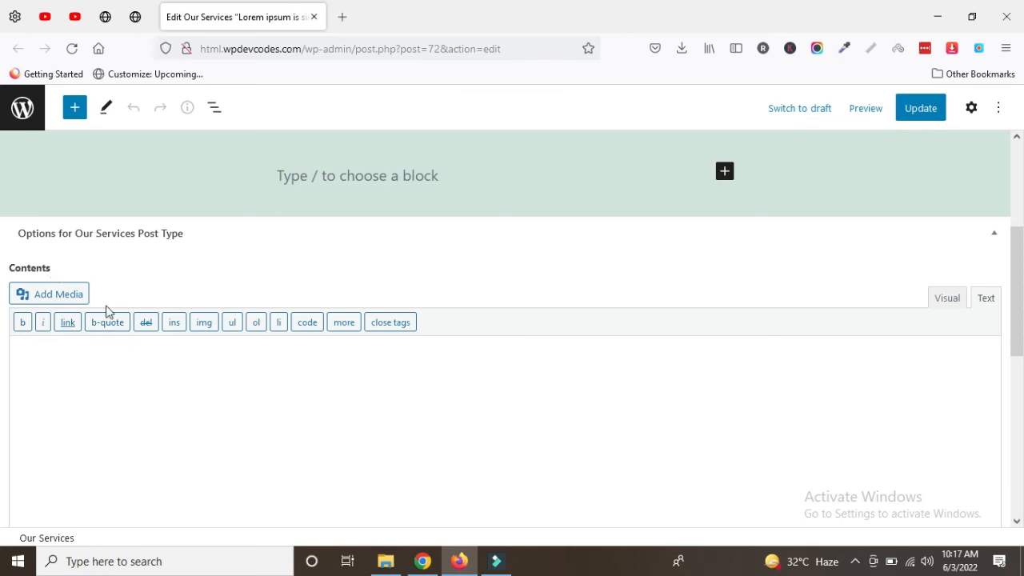
{"action": "scroll", "coordinate": [290, 366], "scroll_direction": "down", "scroll_amount": 5}
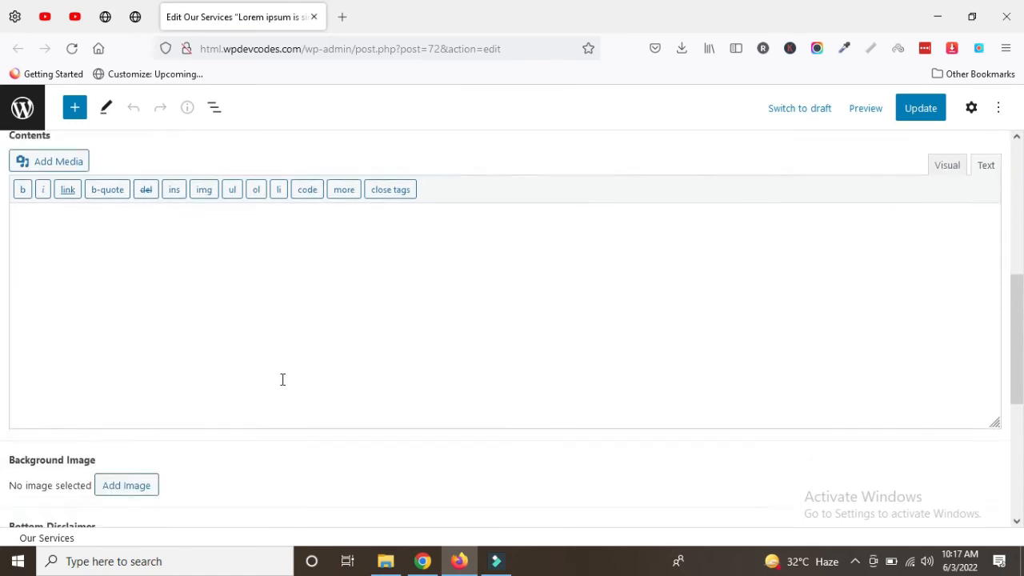
{"action": "scroll", "coordinate": [252, 394], "scroll_direction": "up", "scroll_amount": 6}
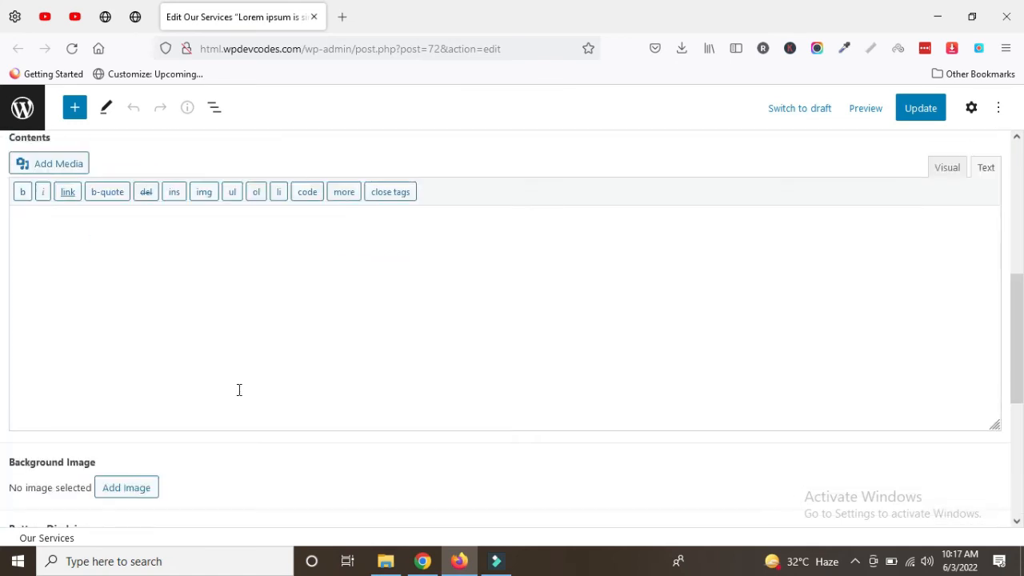
{"action": "scroll", "coordinate": [120, 328], "scroll_direction": "down", "scroll_amount": 1}
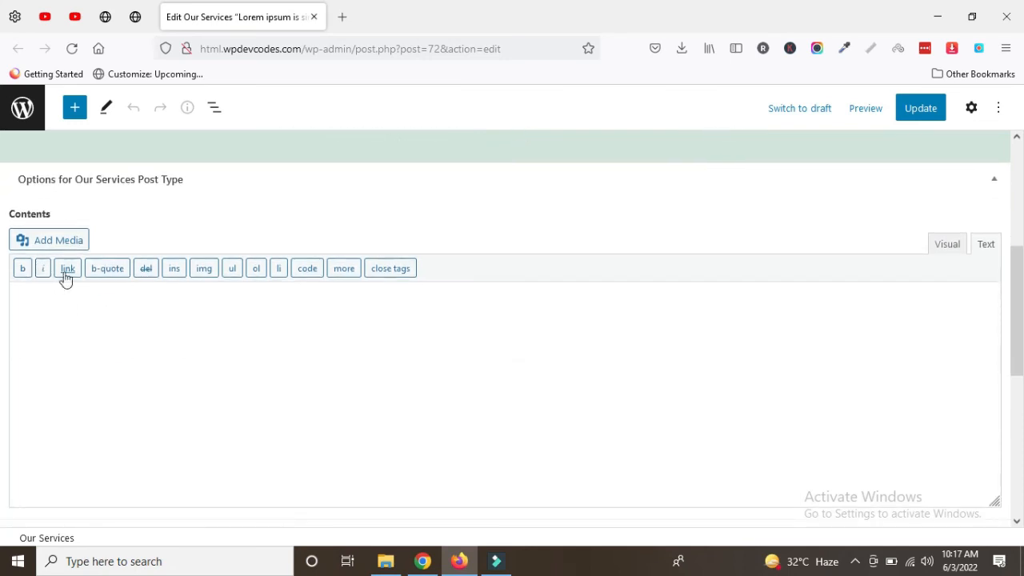
{"action": "left_click", "coordinate": [98, 318]}
{"action": "scroll", "coordinate": [266, 410], "scroll_direction": "down", "scroll_amount": 4}
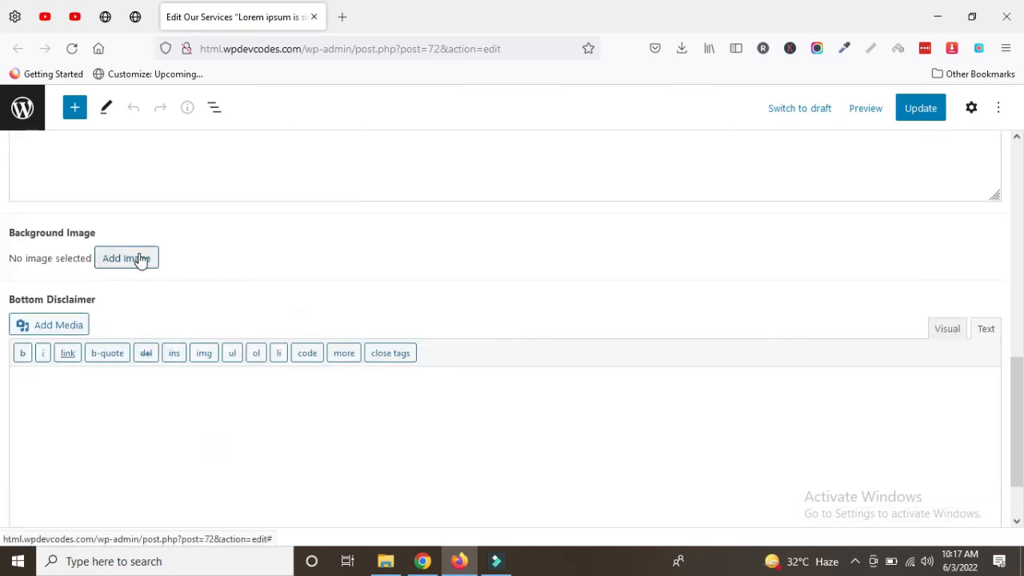
{"action": "scroll", "coordinate": [261, 384], "scroll_direction": "down", "scroll_amount": 1}
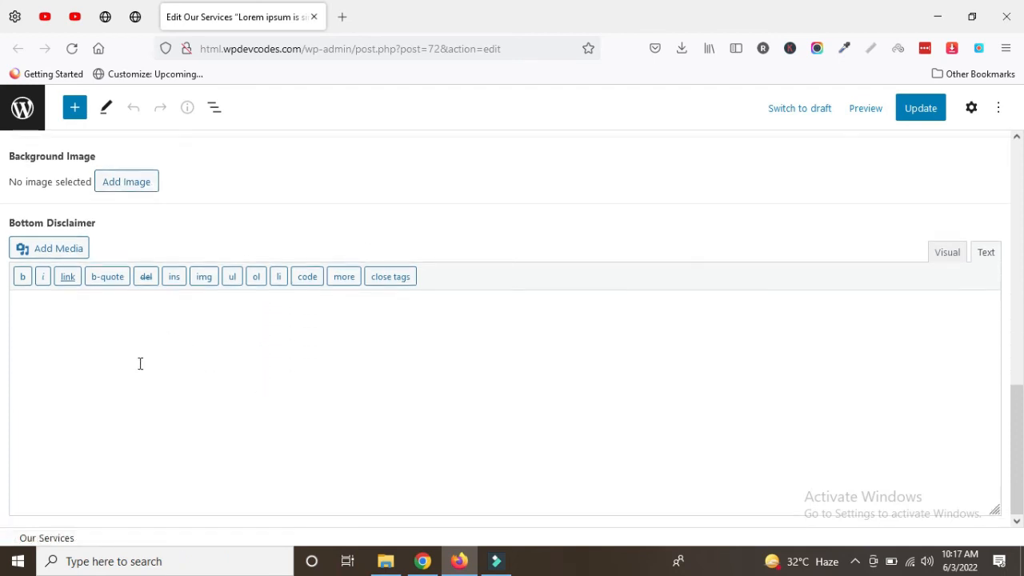
{"action": "scroll", "coordinate": [268, 378], "scroll_direction": "up", "scroll_amount": 6}
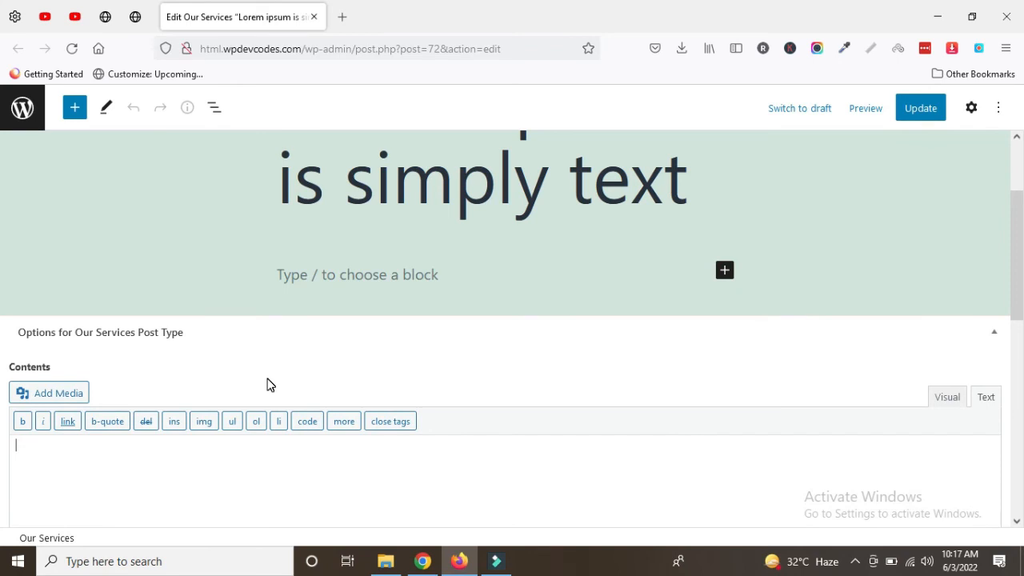
{"action": "scroll", "coordinate": [268, 384], "scroll_direction": "up", "scroll_amount": 2}
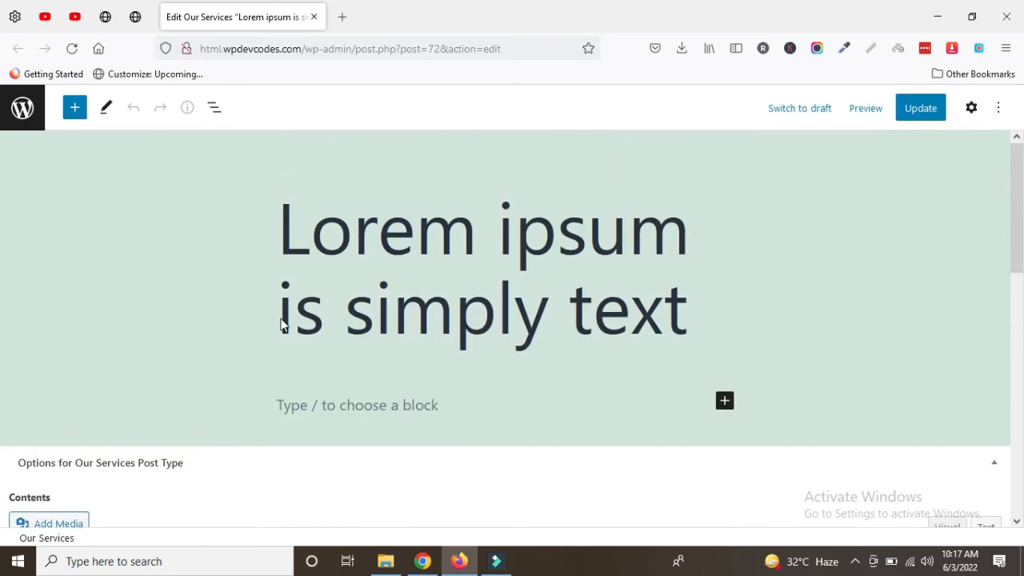
{"action": "left_click", "coordinate": [134, 18]}
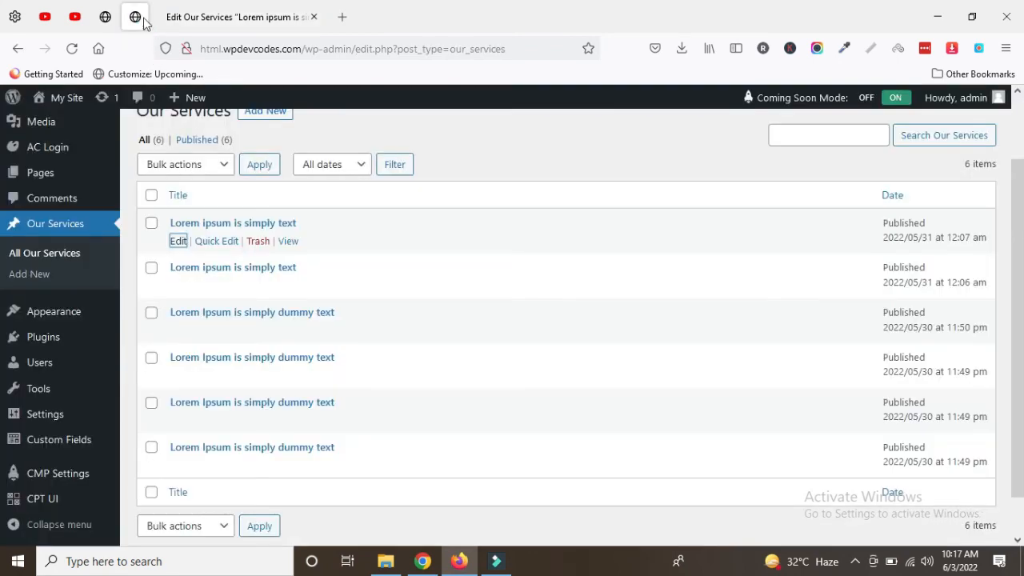
{"action": "left_click", "coordinate": [217, 24]}
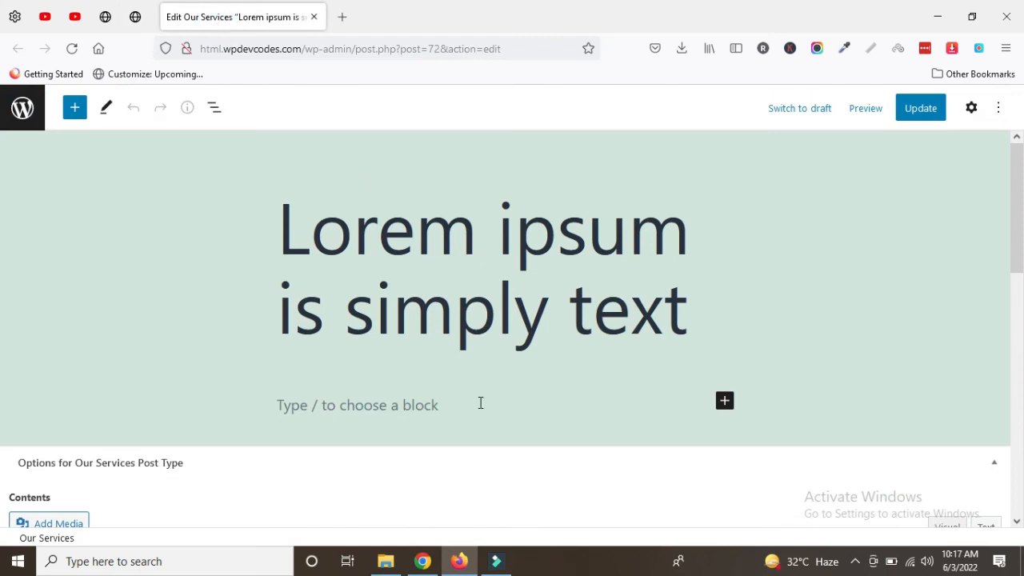